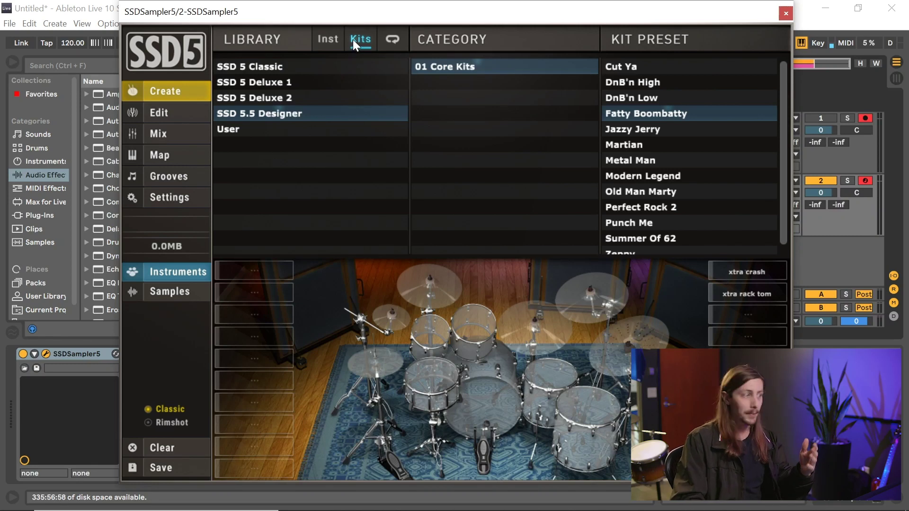
Audition Classic Signature kicks and load Kick Chili NRG onto the kit's kick drum.
left_click(328, 37)
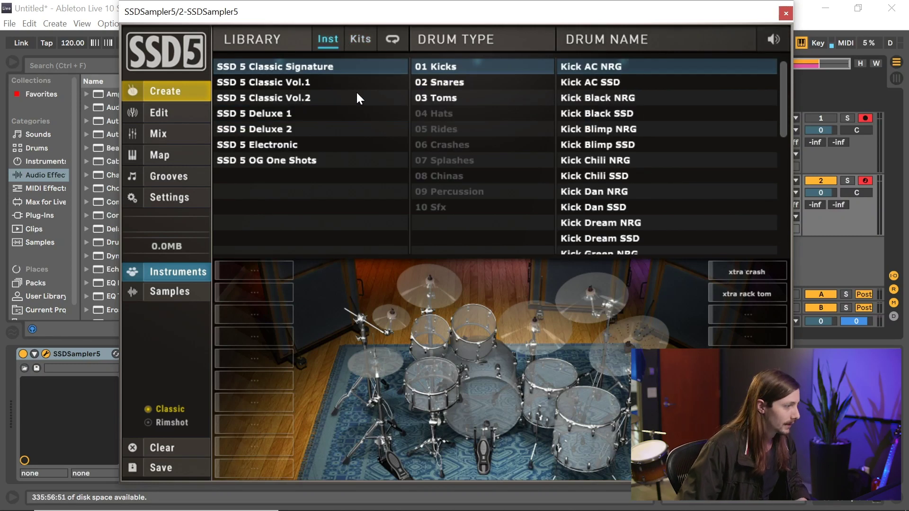
left_click(609, 97)
left_click(620, 116)
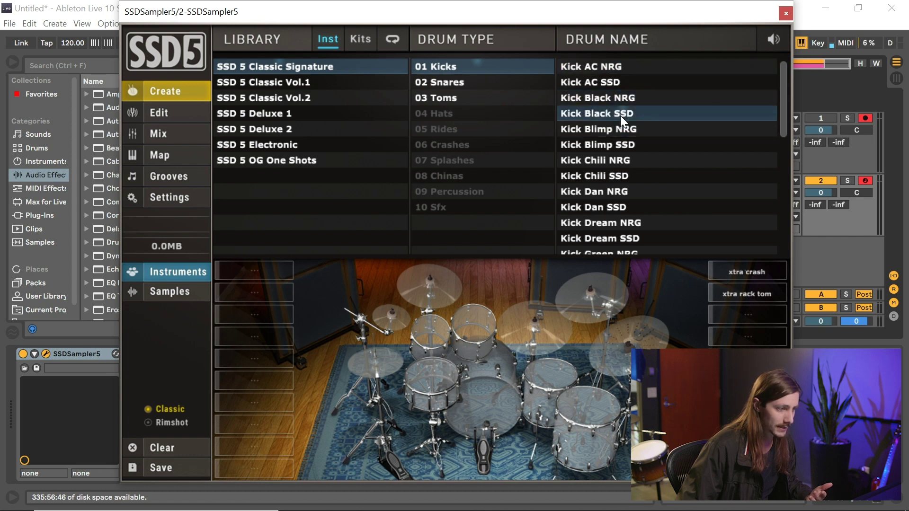
left_click(776, 38)
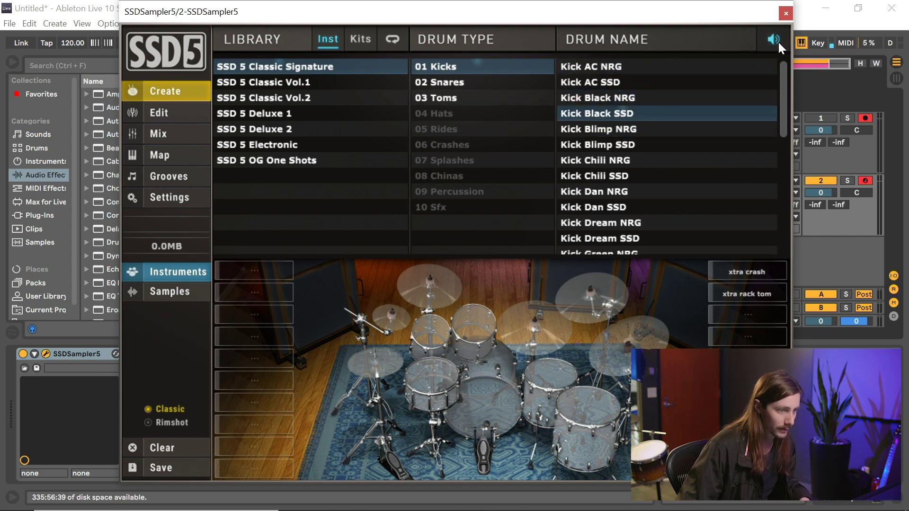
left_click(654, 131)
left_click(649, 145)
left_click(645, 161)
left_click(646, 171)
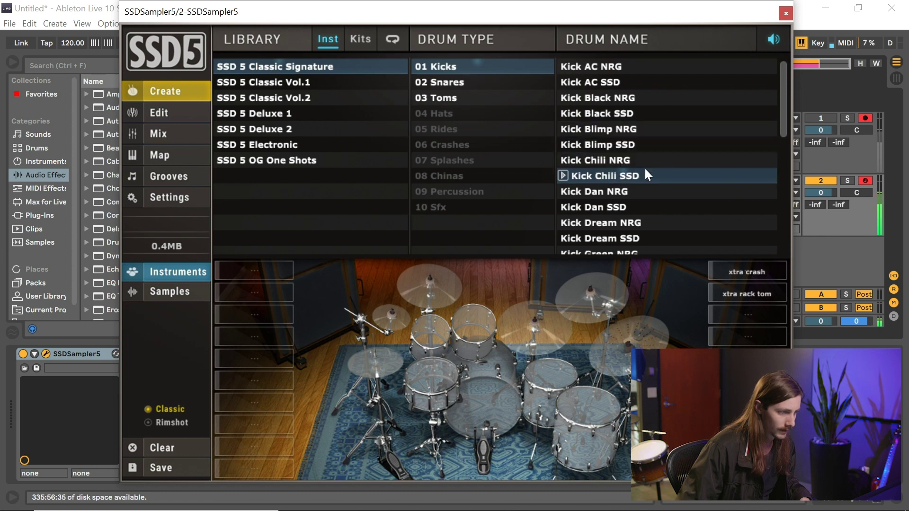
left_click_drag(630, 160, 486, 404)
Audition several snares and load Snare Green SSD onto the kit's snare.
left_click(482, 82)
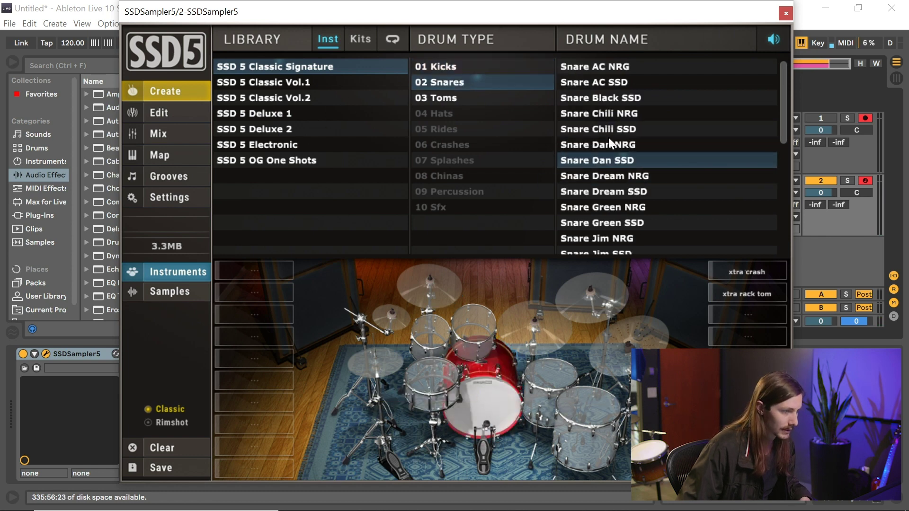
left_click_drag(609, 129, 558, 357)
left_click(613, 188)
scroll(613, 188, "down", 1)
left_click(613, 188)
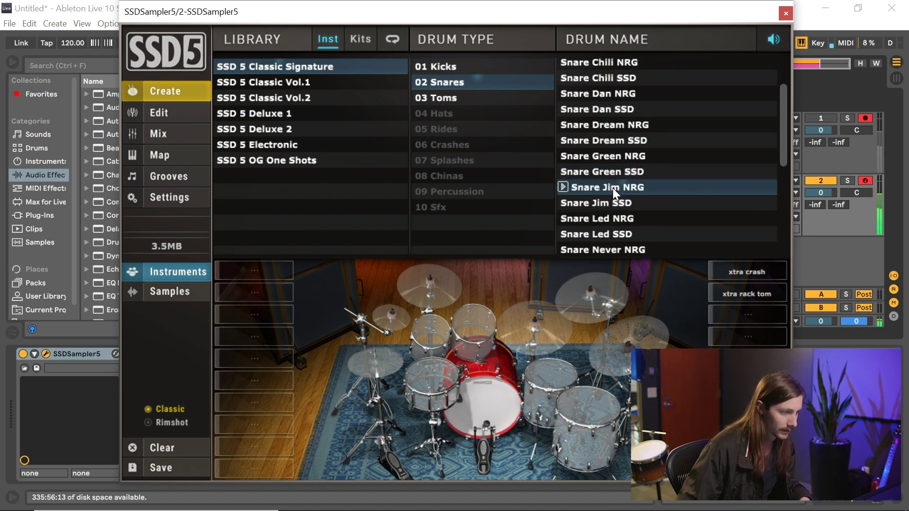
left_click_drag(614, 167, 442, 383)
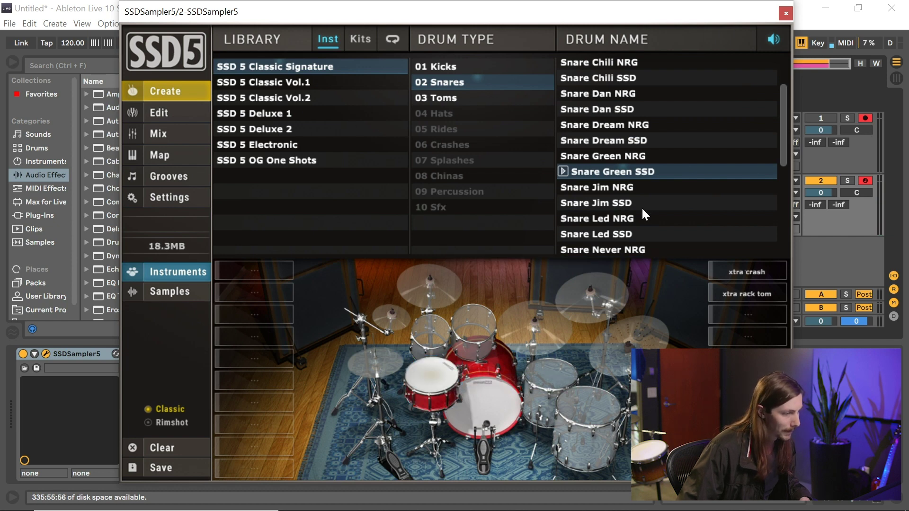
scroll(642, 206, "down", 3)
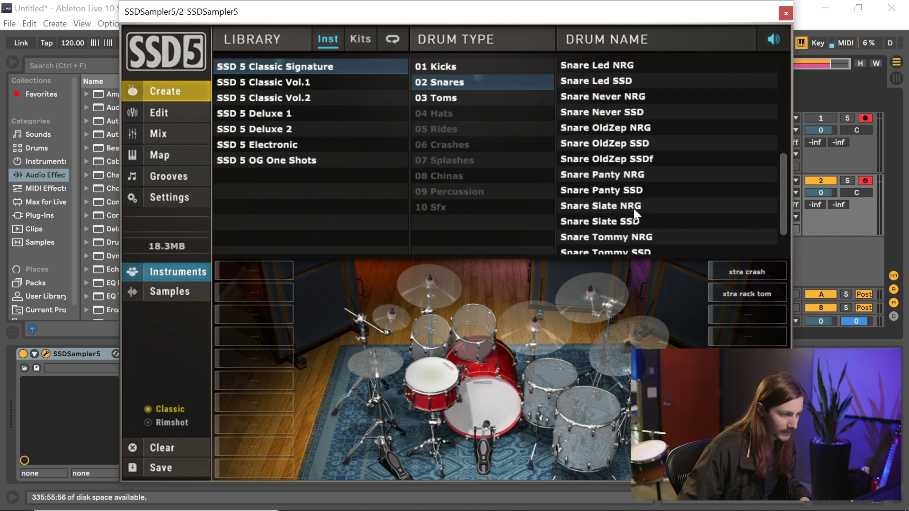
left_click(453, 99)
Load Tom Never NRG 13, Tom OldZep SSD 10, OldZep NRG 14 and OldZep SSD 16 onto the toms.
left_click(613, 68)
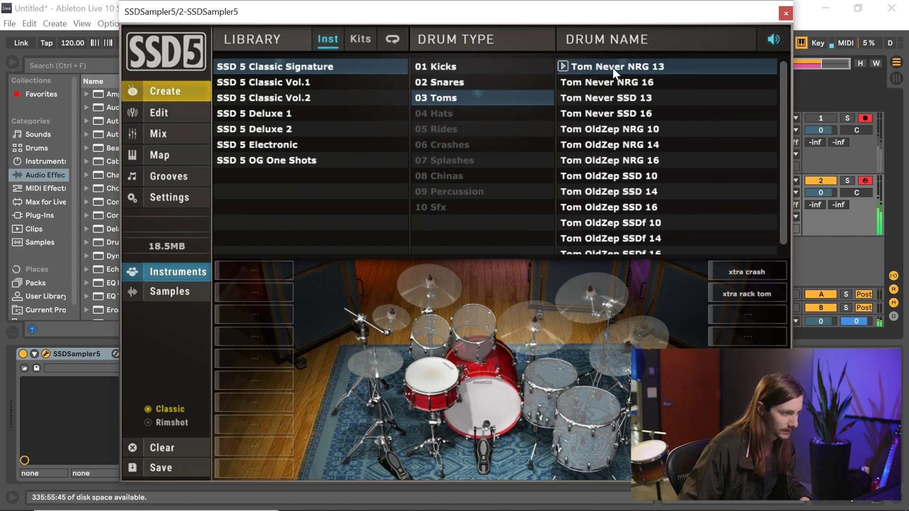
left_click_drag(613, 68, 444, 331)
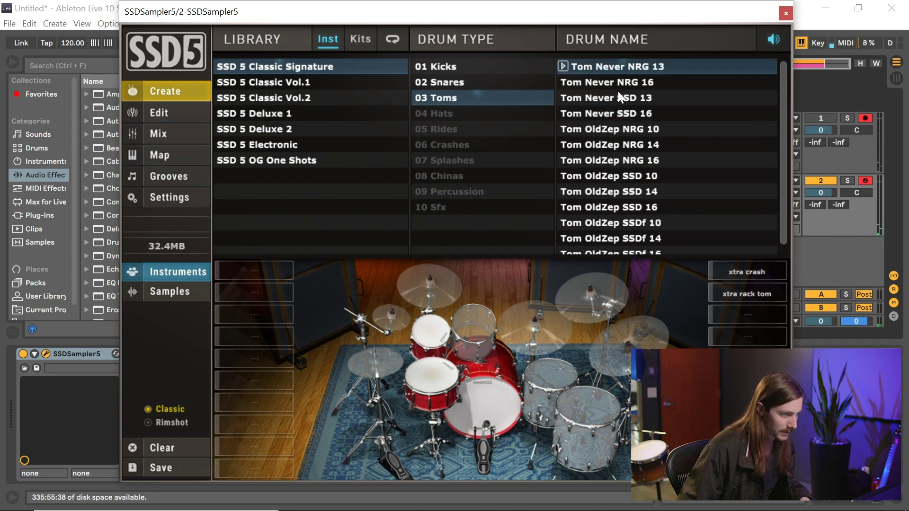
left_click_drag(618, 91, 478, 333)
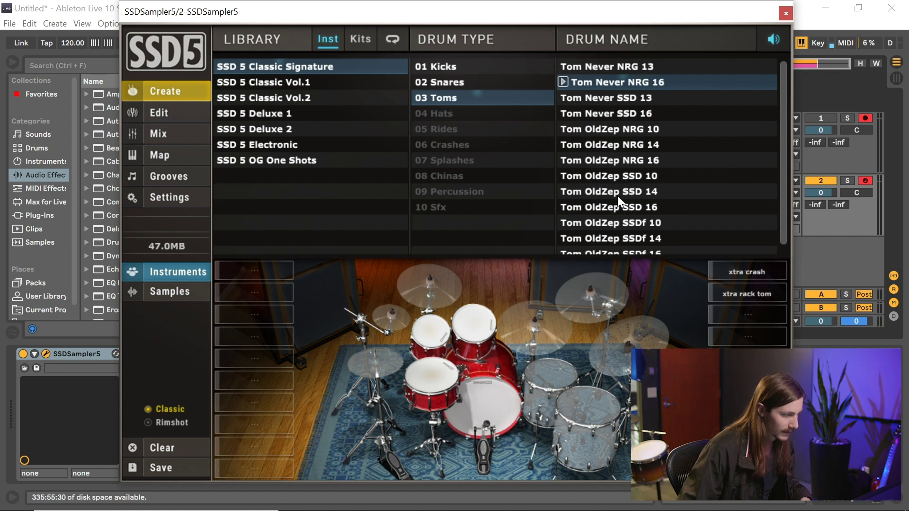
left_click_drag(634, 176, 437, 338)
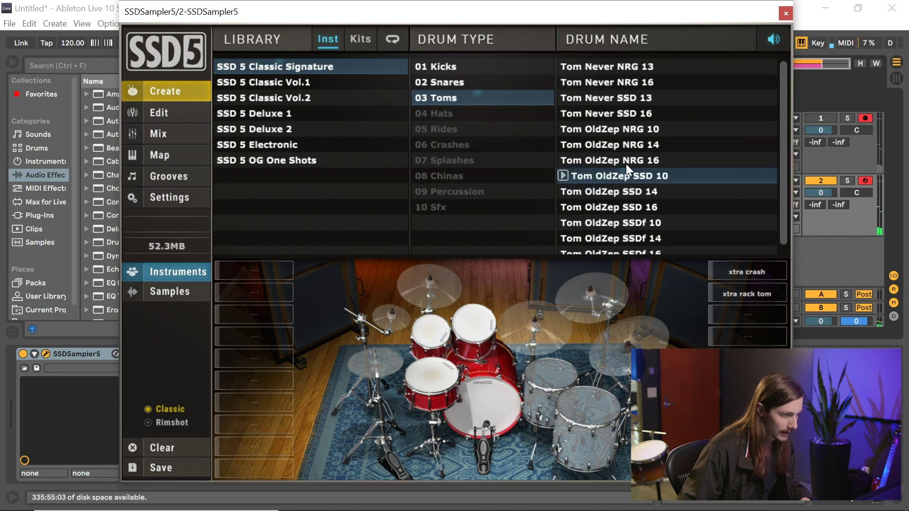
left_click_drag(610, 69, 479, 325)
left_click_drag(639, 144, 546, 375)
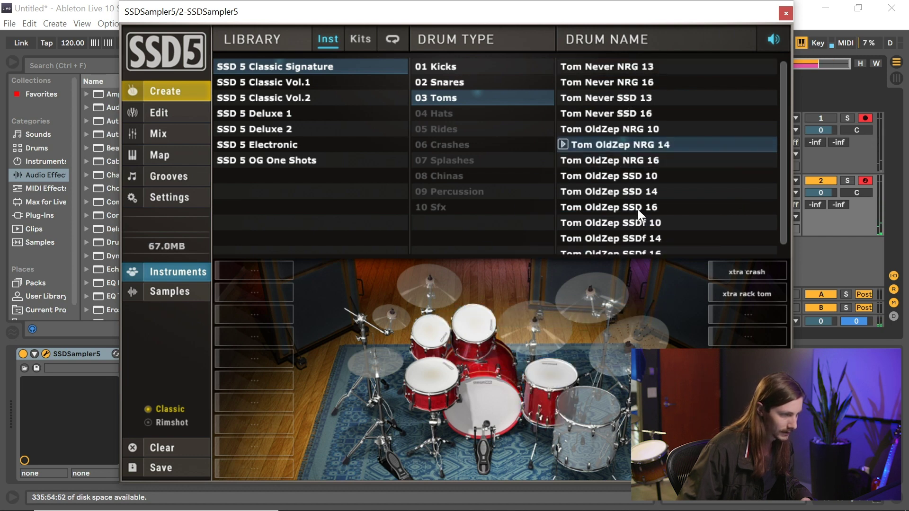
left_click_drag(638, 209, 591, 413)
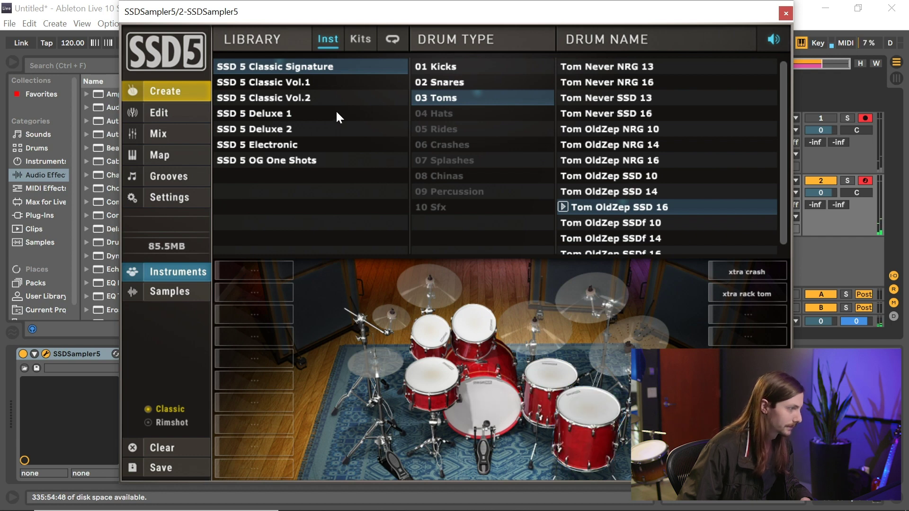
left_click(292, 114)
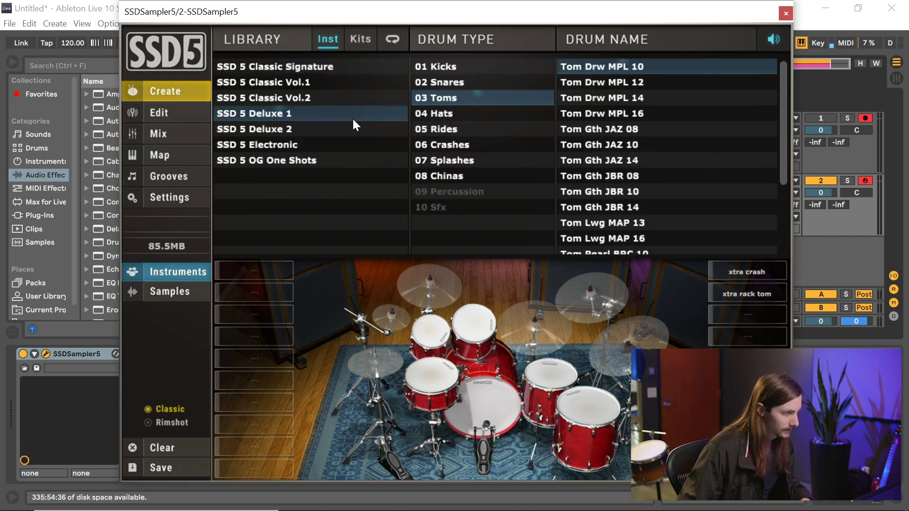
Load Deluxe 2 Hi-Hat Zld 13 KCU, Ride Sbn 20 AAE and China R Sbn 19 AAX onto the kit.
left_click(336, 129)
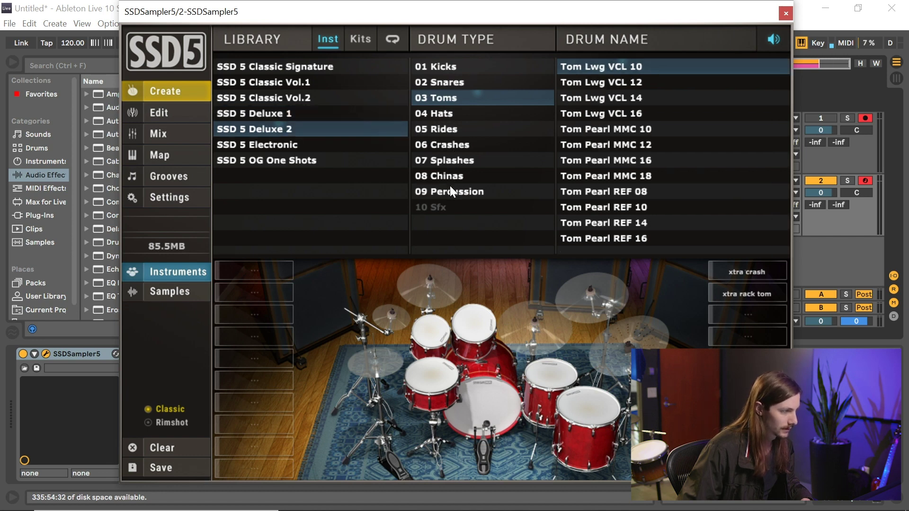
left_click(478, 114)
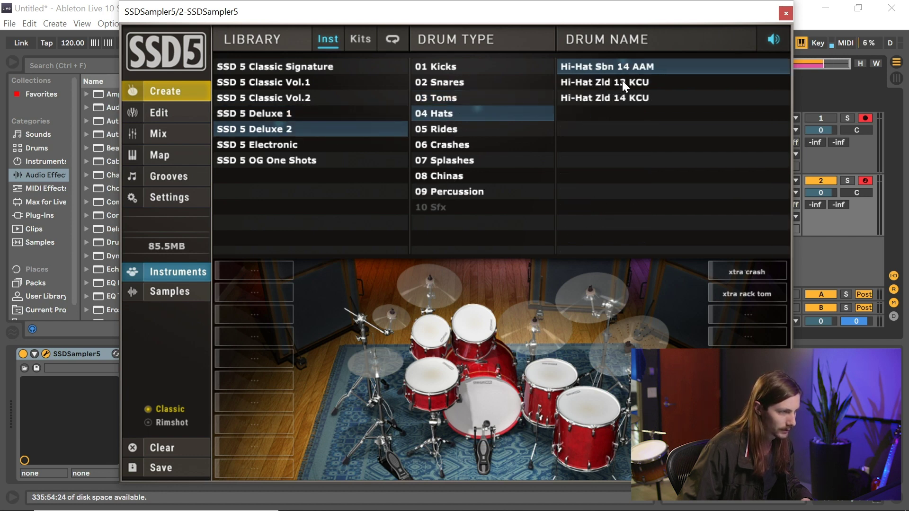
left_click_drag(626, 83, 374, 362)
left_click(458, 130)
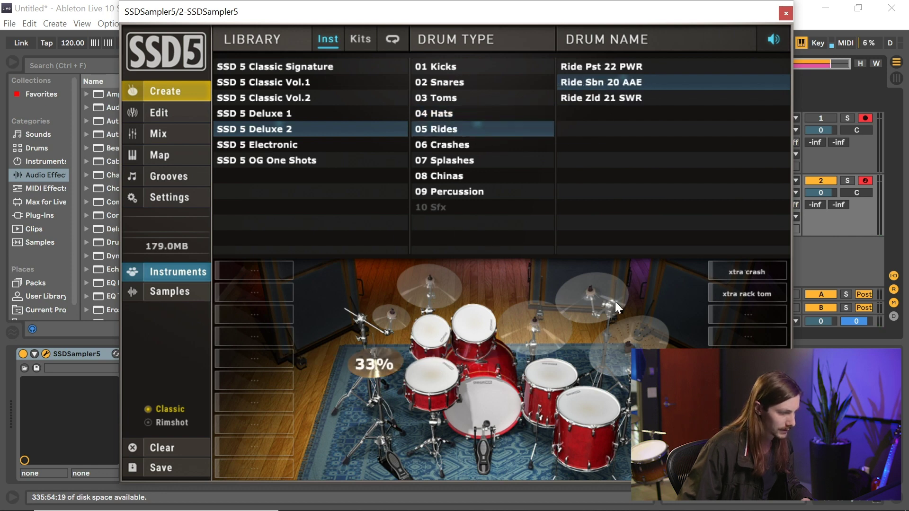
left_click_drag(597, 76, 528, 323)
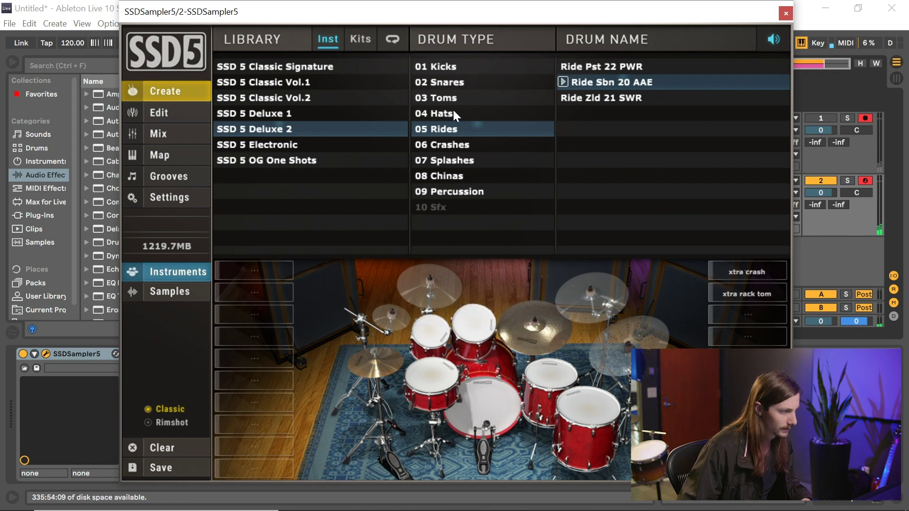
left_click(449, 176)
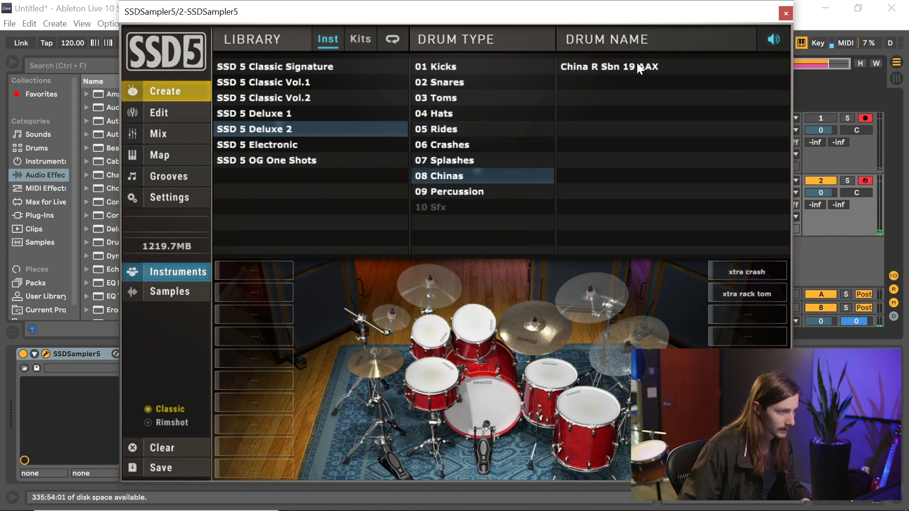
left_click_drag(637, 62, 635, 334)
Load Crash L Zld 19 and 20 ACU onto the crashes and Splash XL Zld 12 ACU onto the splash.
left_click(498, 144)
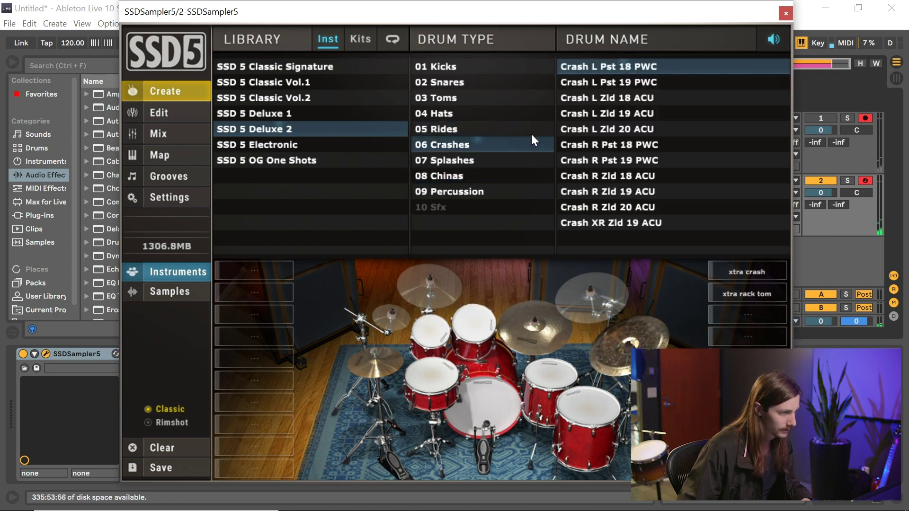
left_click_drag(606, 114, 593, 296)
left_click_drag(611, 128, 436, 290)
left_click(549, 161)
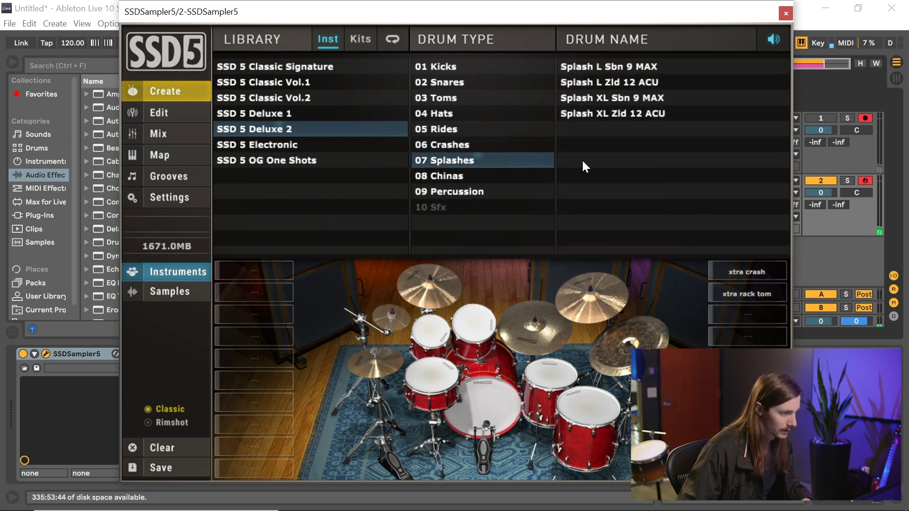
left_click_drag(603, 113, 380, 321)
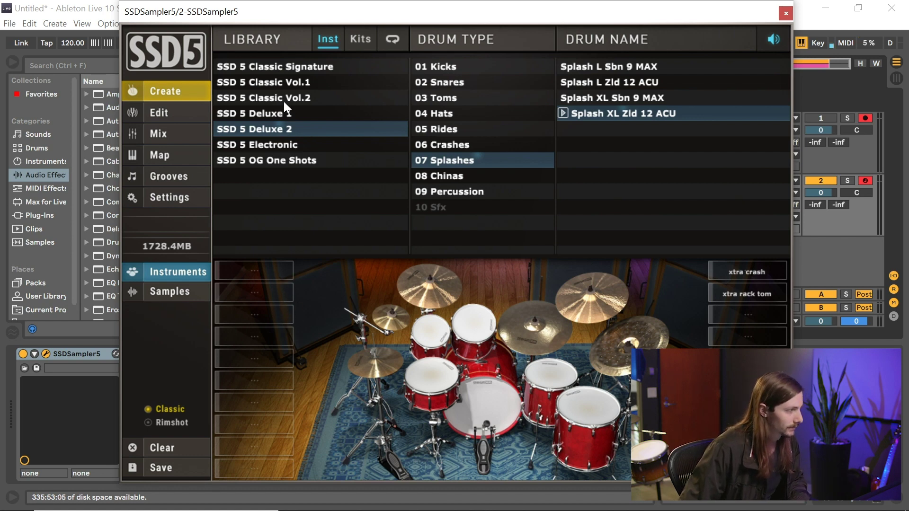
left_click(253, 157)
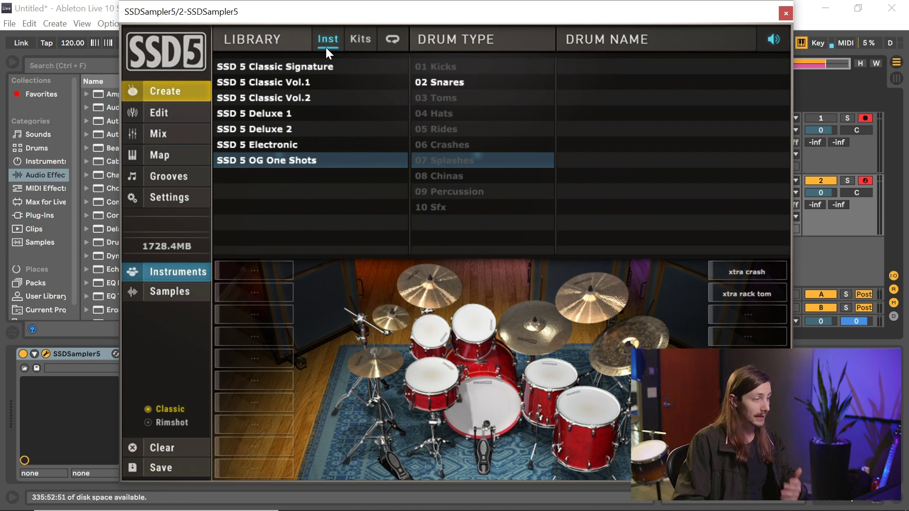
Add B Snare Hybrid 04 from OG One Shots as an extra snare layer and audition it.
left_click(434, 82)
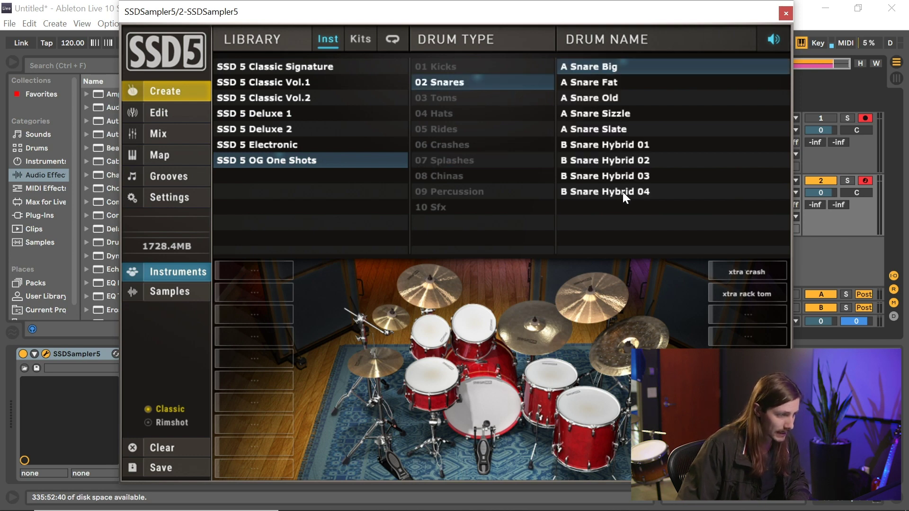
mouse_move(623, 191)
left_mouse_down()
mouse_move(276, 262)
mouse_move(255, 300)
mouse_move(258, 321)
left_mouse_up()
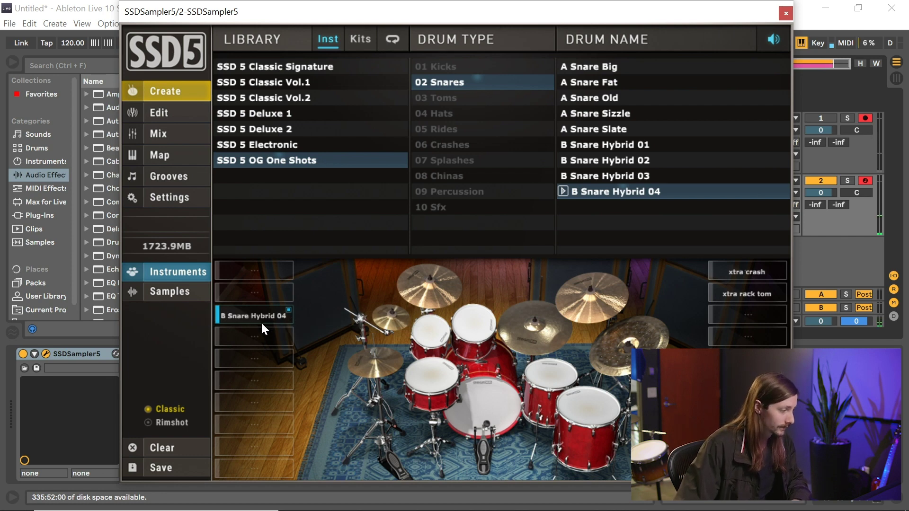
left_click(429, 385)
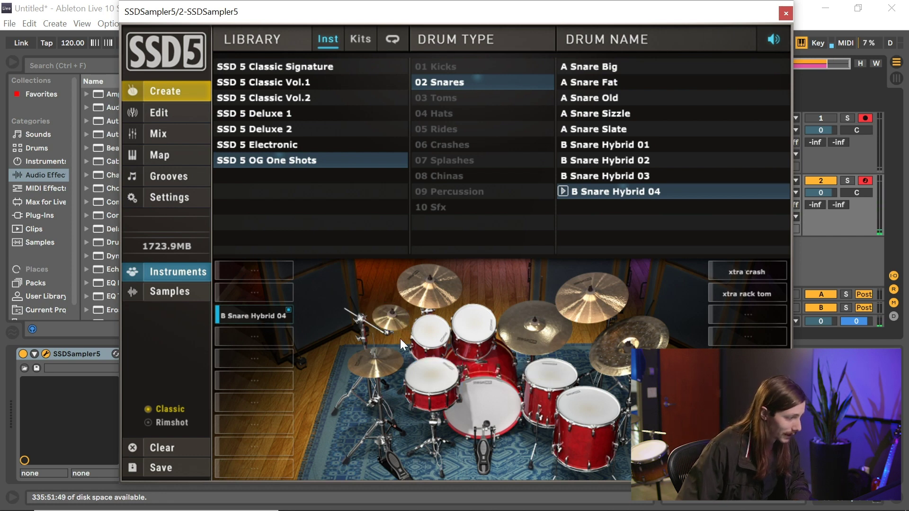
left_click(425, 385)
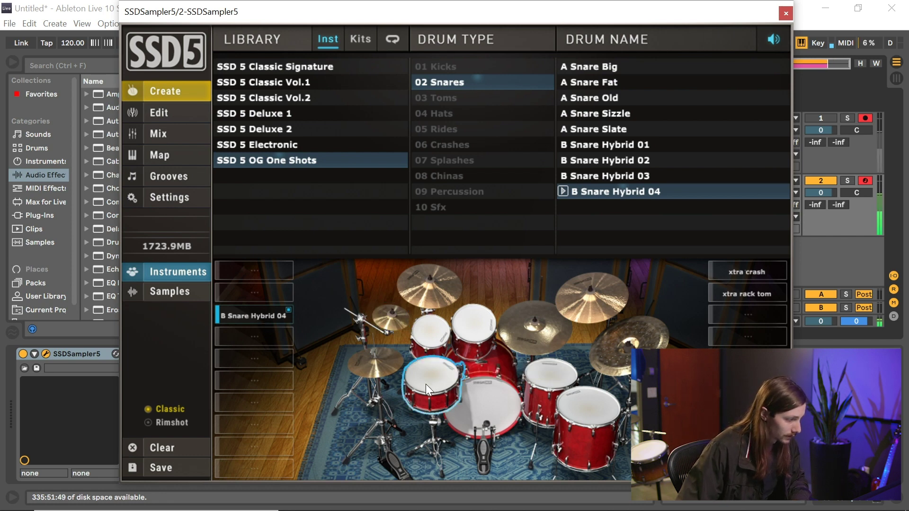
Add Kick Lwg 20 KEY from Deluxe 2 as a kick layer and audition the kick.
left_click(275, 115)
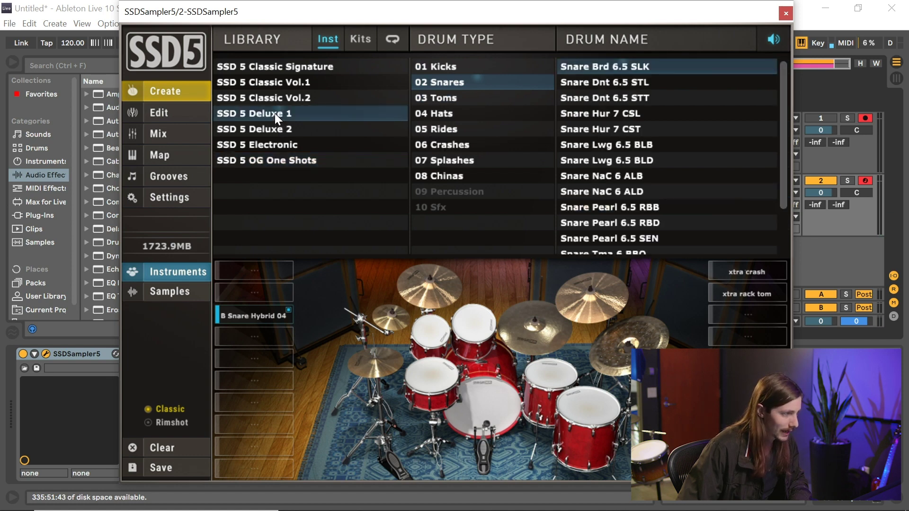
left_click(446, 66)
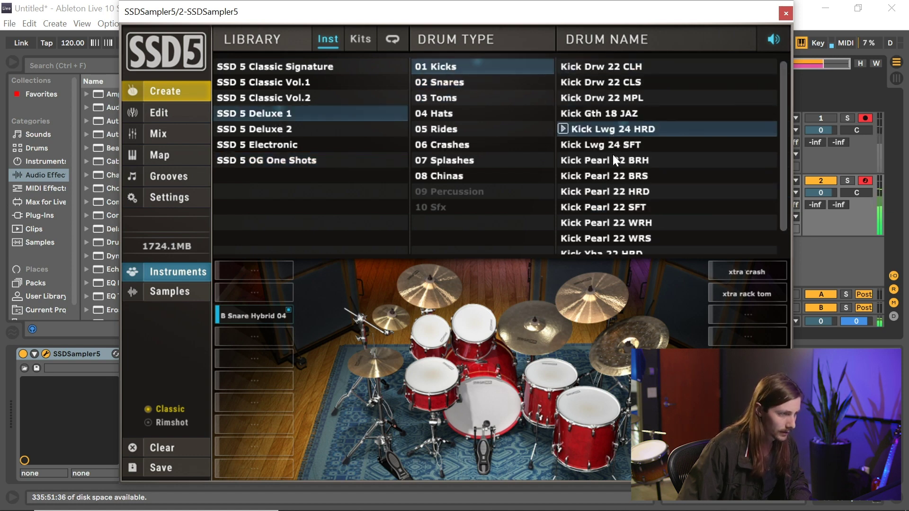
left_click(288, 131)
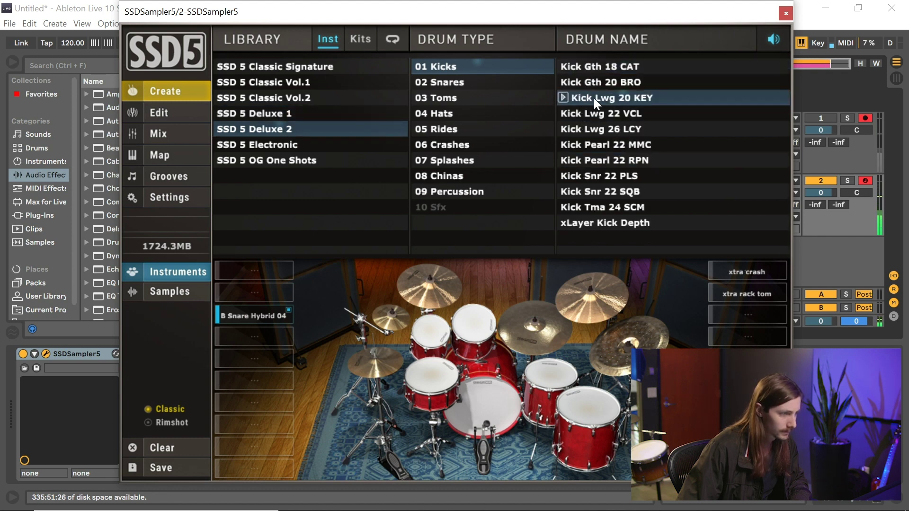
left_click_drag(594, 98, 258, 292)
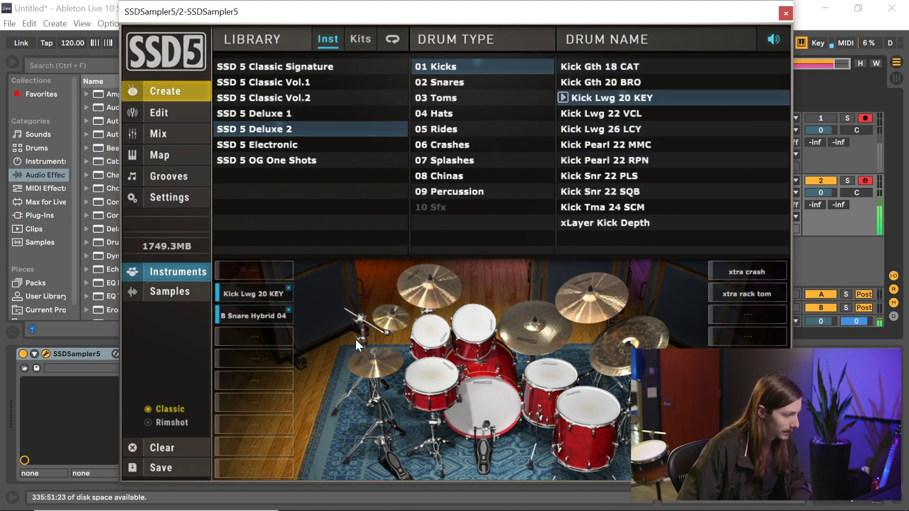
left_click(482, 392)
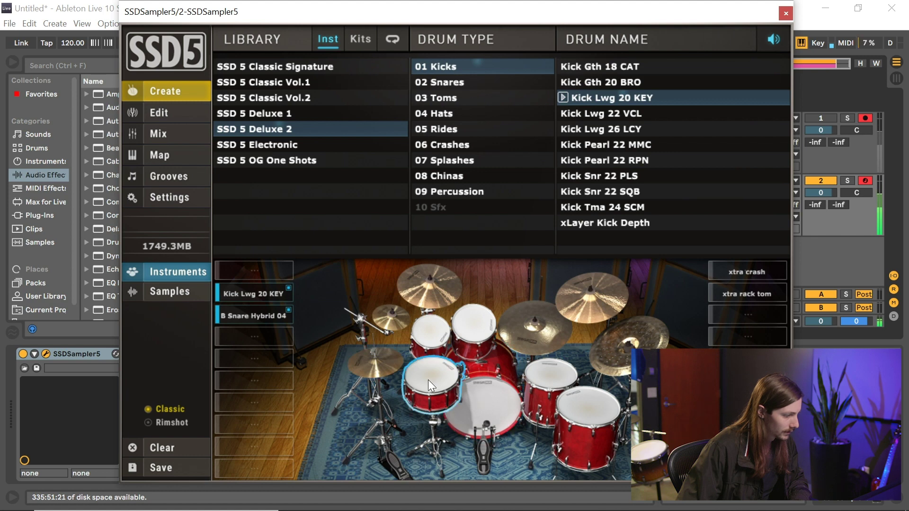
left_click(161, 179)
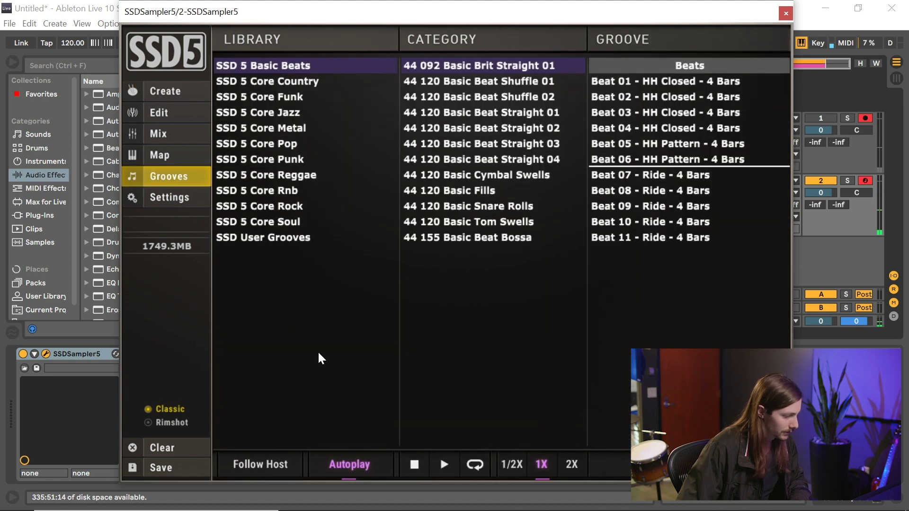
Loop the Beat 06 - HH Pattern - 4 Bars groove and open the Snare Green SSD Edit page.
left_click(445, 465)
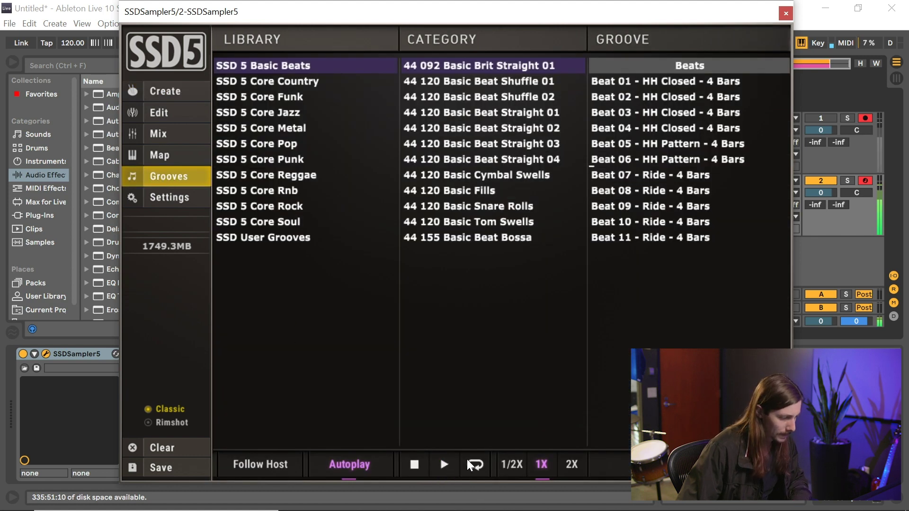
left_click(183, 95)
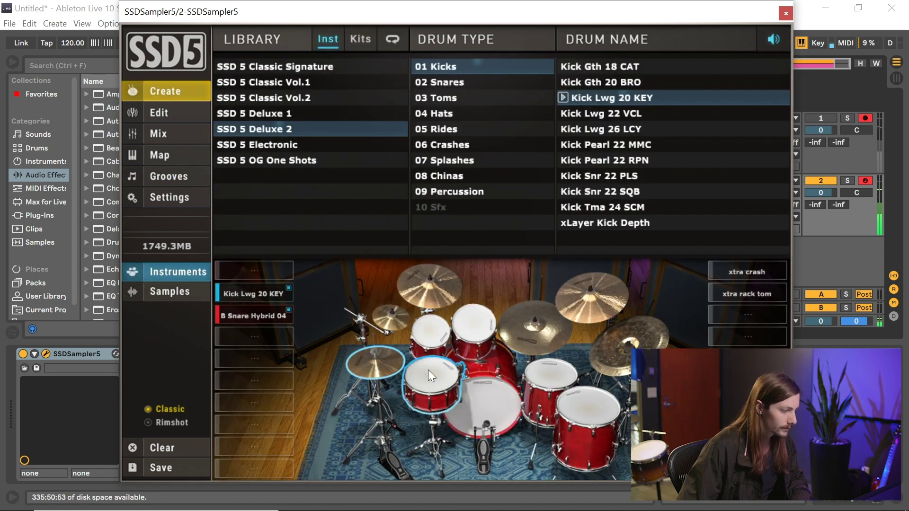
left_click(163, 112)
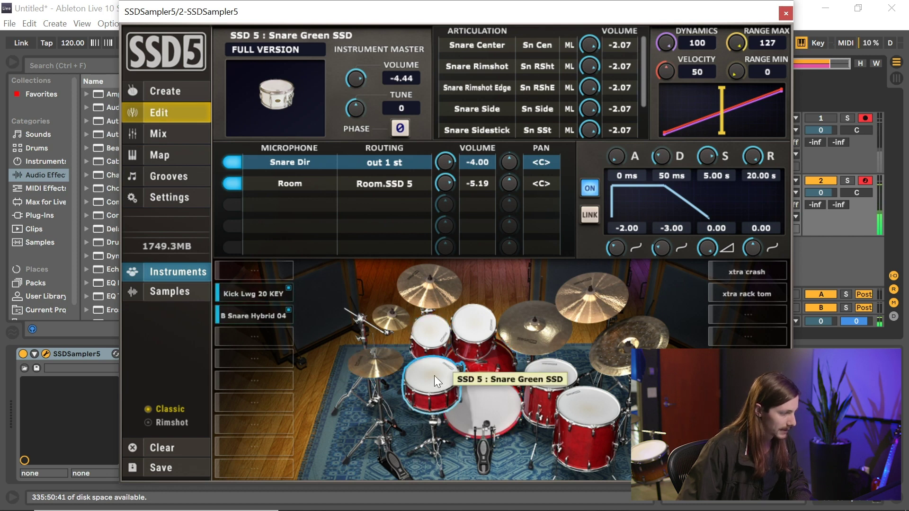
left_click(162, 174)
left_click(475, 466)
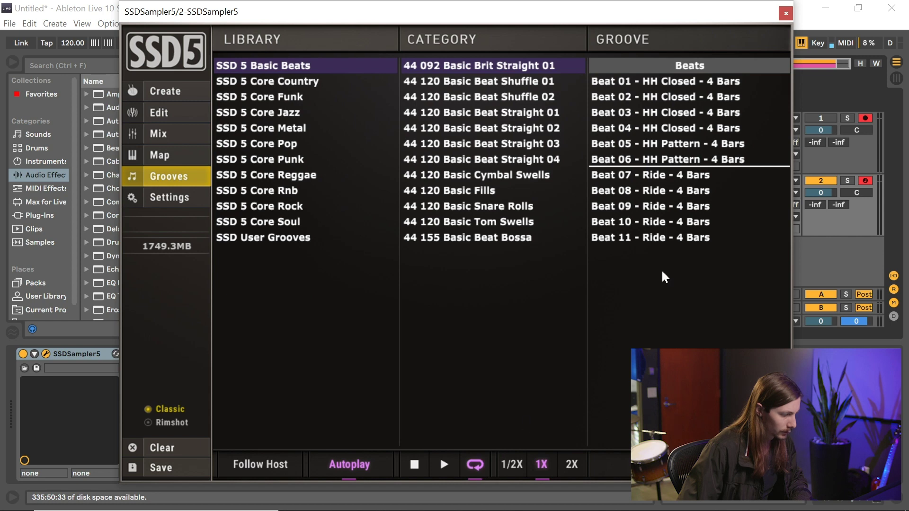
left_click(667, 162)
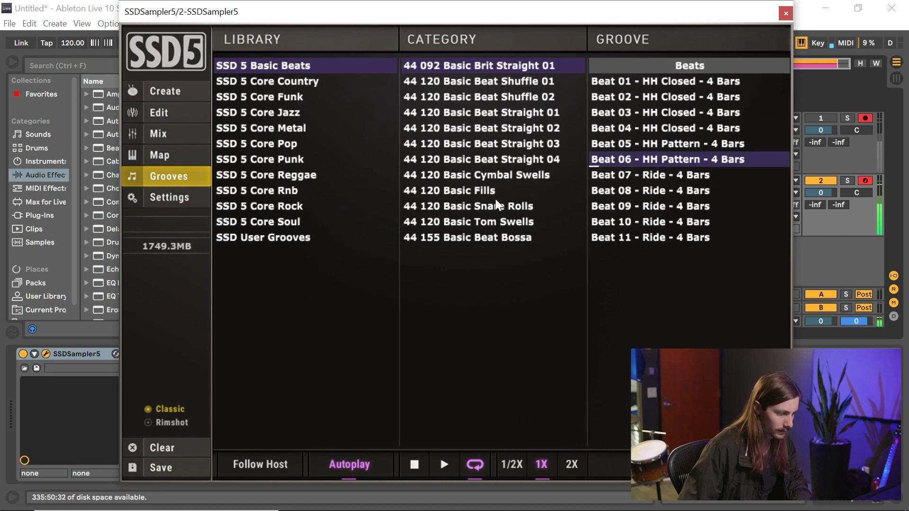
left_click(176, 92)
left_click(172, 108)
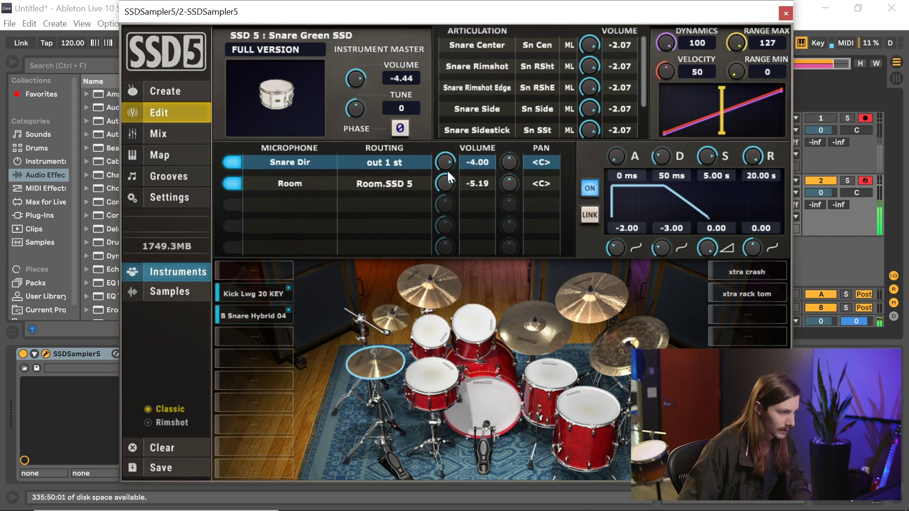
Set Snare Green SSD to 2.94 s sustain, 9.23 s release; B Snare Hybrid 04 to 1.83 s, 6.35 s.
left_click_drag(716, 176, 698, 177)
left_click_drag(754, 158, 753, 170)
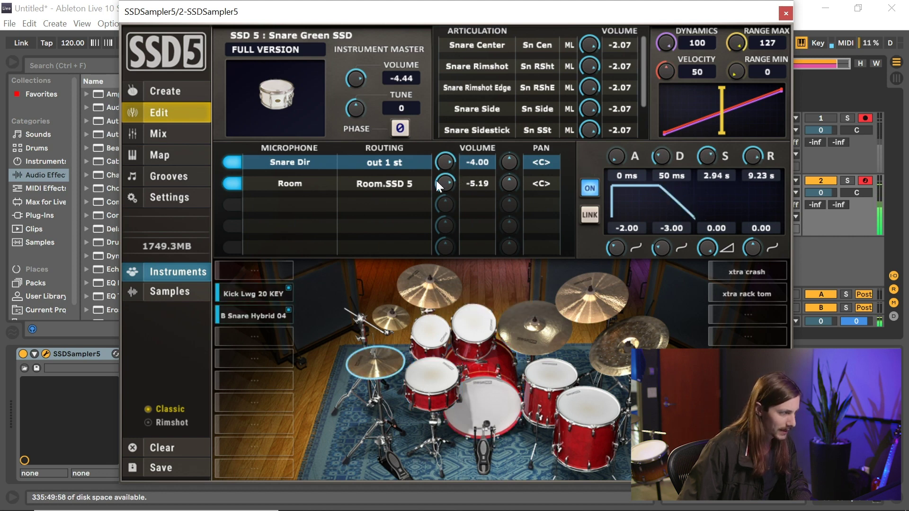
left_click(258, 314)
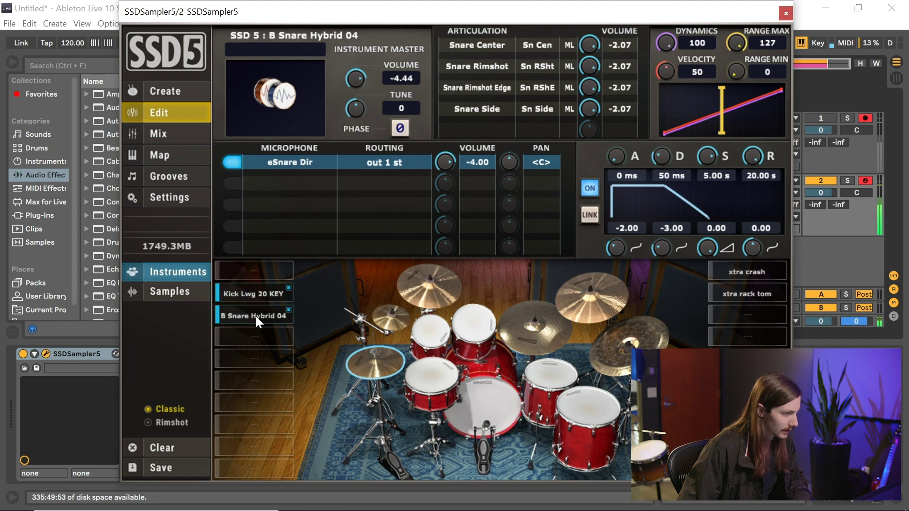
left_click_drag(710, 159, 711, 175)
left_click_drag(761, 157, 753, 188)
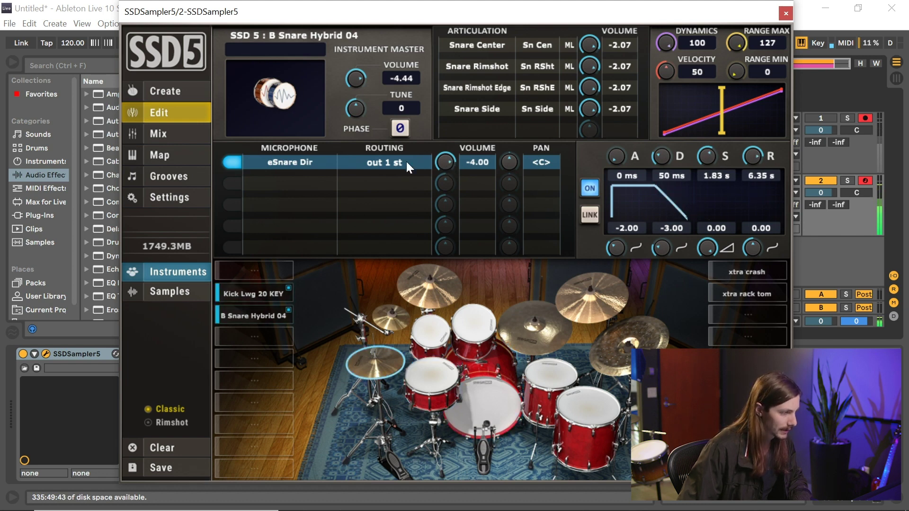
left_click(174, 136)
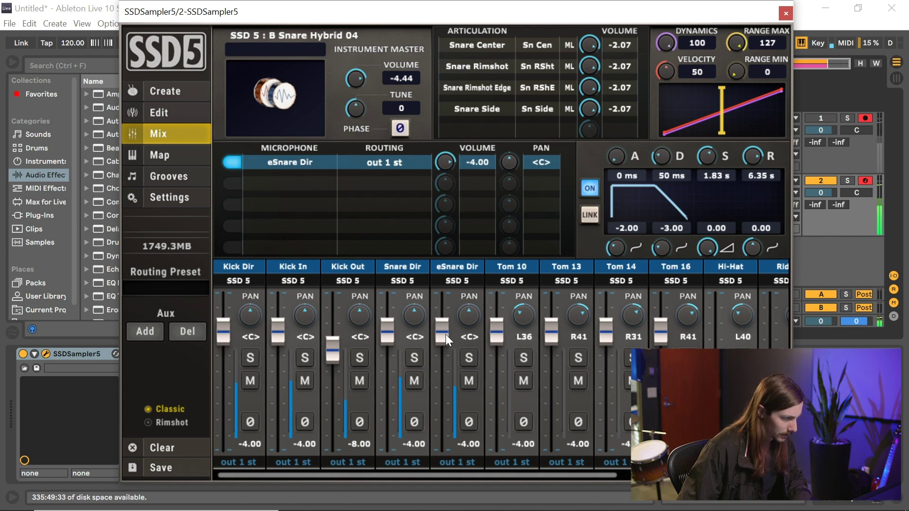
Flip the eSnare Dir channel's phase with Ø and set its fader to -2.67 dB.
left_click_drag(445, 335, 442, 447)
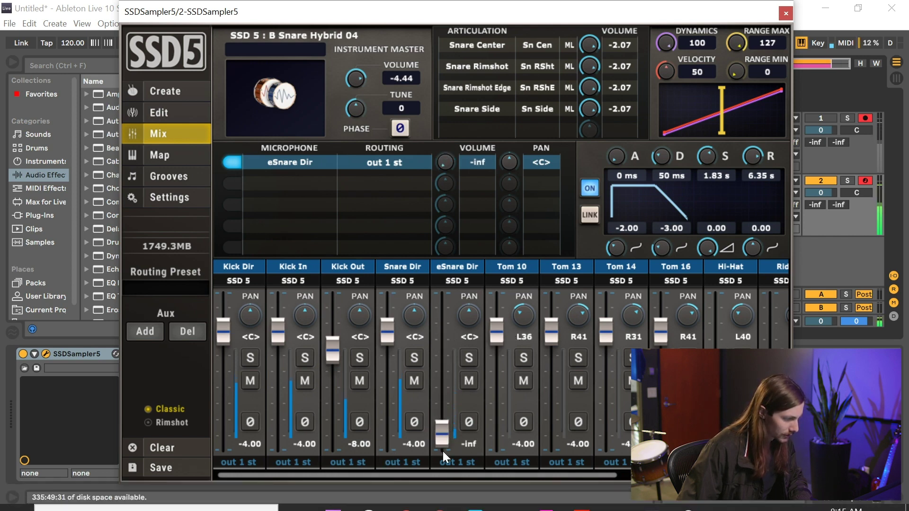
left_click(467, 422)
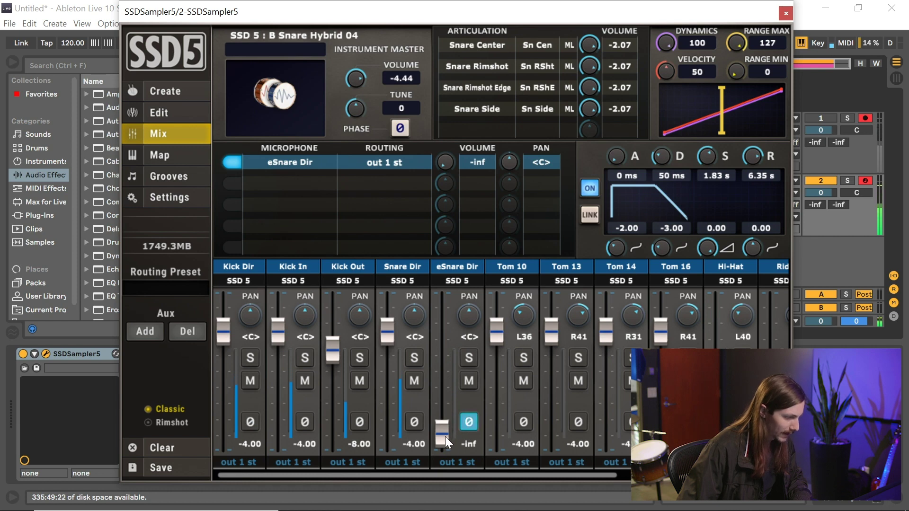
left_click_drag(445, 437, 462, 282)
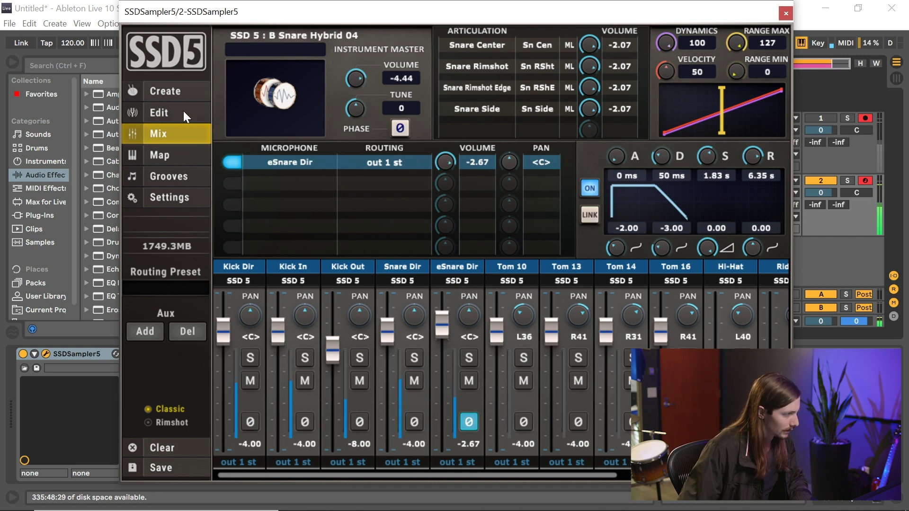
left_click(170, 111)
On the Kick Lwg 20 KEY layer, set the Kick In mic to -4.90 dB and release to 2.59 s.
left_click(496, 389)
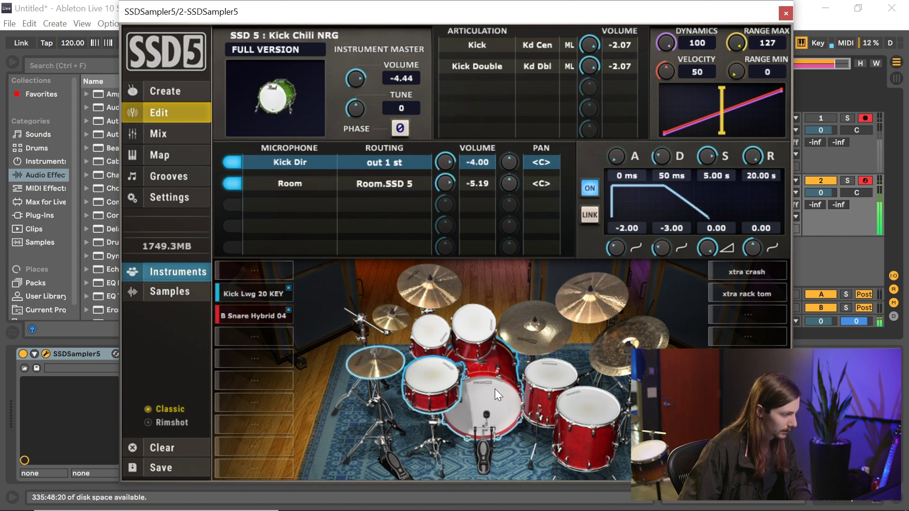
left_click(257, 296)
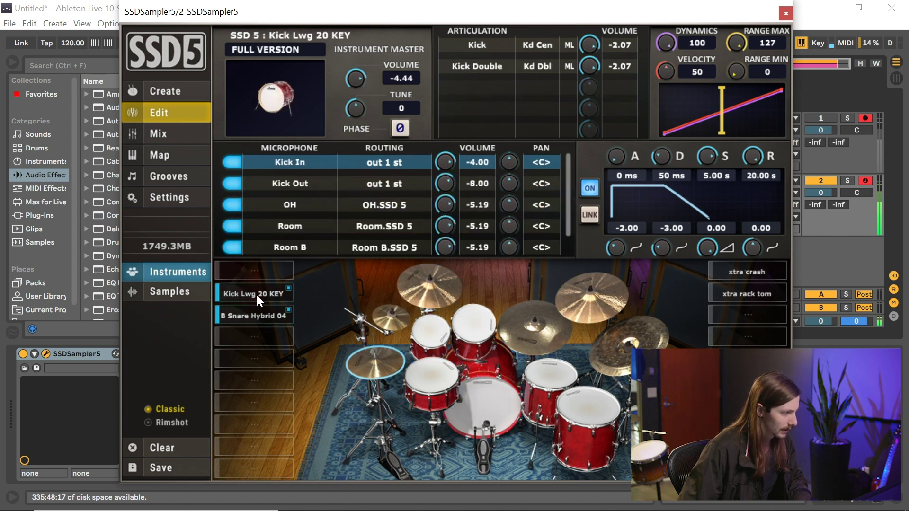
scroll(568, 196, "down", 2)
scroll(385, 165, "up", 2)
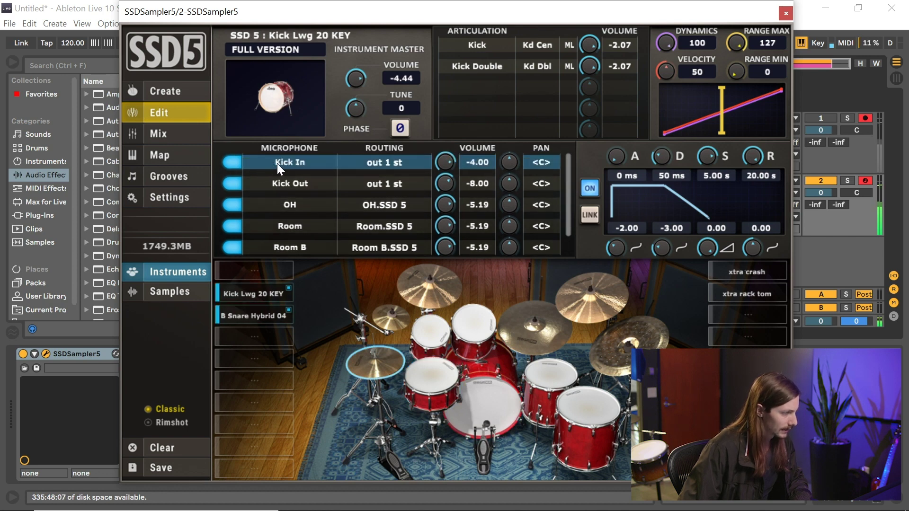
left_click(491, 407)
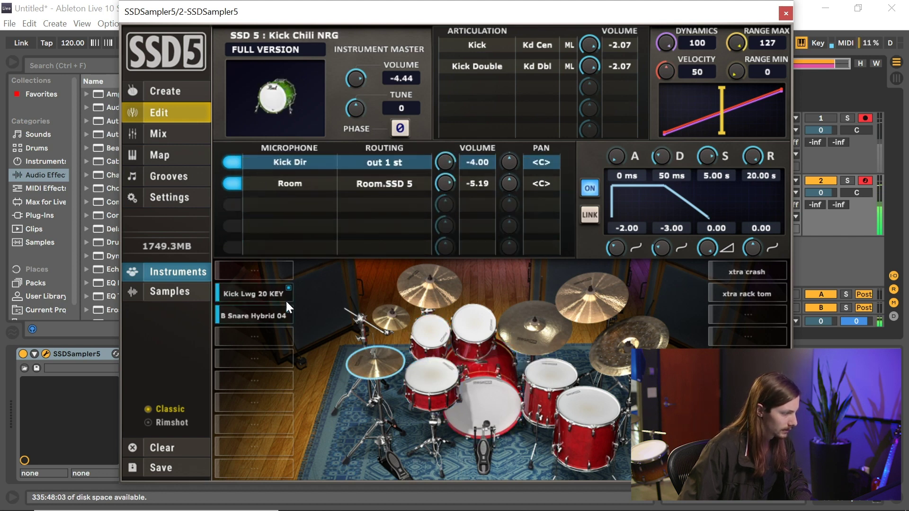
left_click(268, 313)
left_click(262, 295)
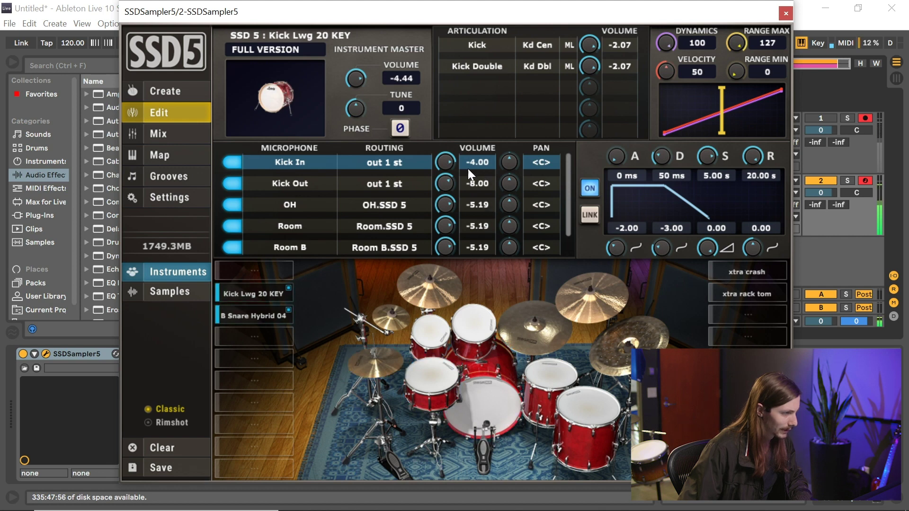
left_click_drag(445, 161, 443, 165)
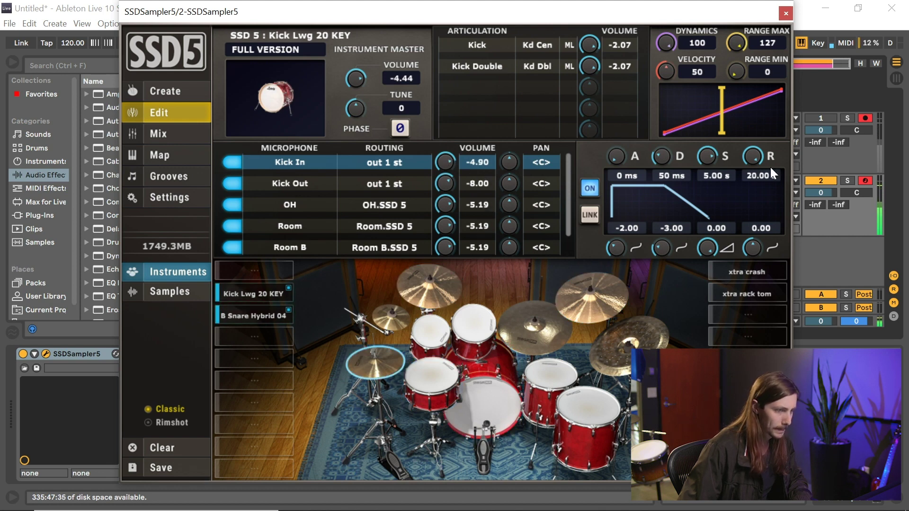
left_click_drag(770, 166, 735, 192)
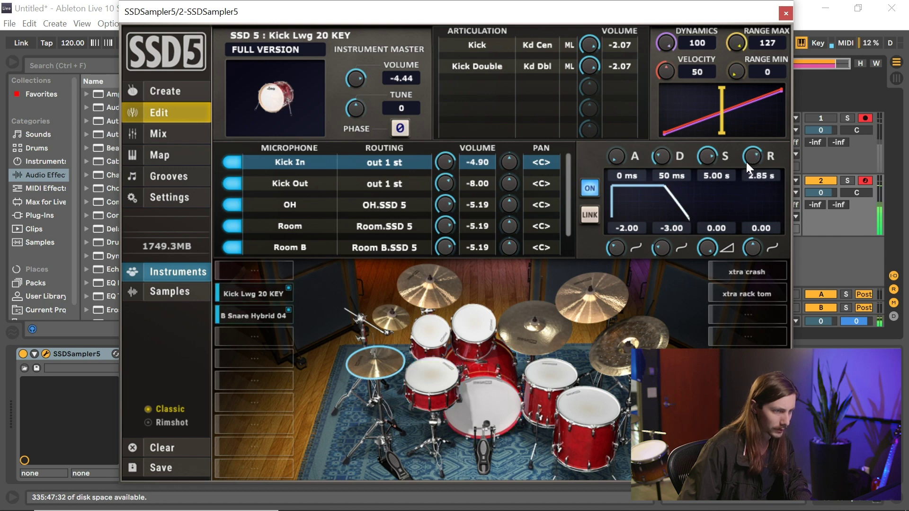
left_click_drag(746, 162, 743, 167)
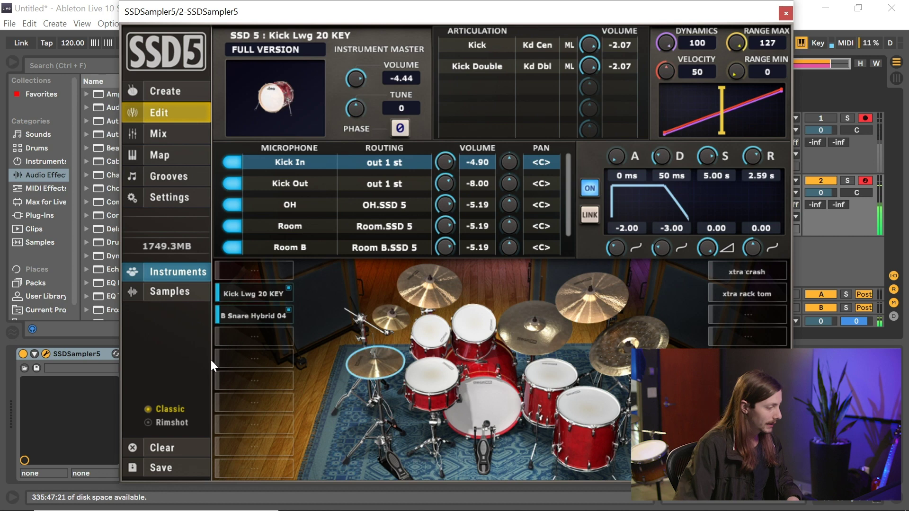
Save the kit in the Save kit dialog under the file name 'JAM Custom Kit 1'.
left_click(174, 467)
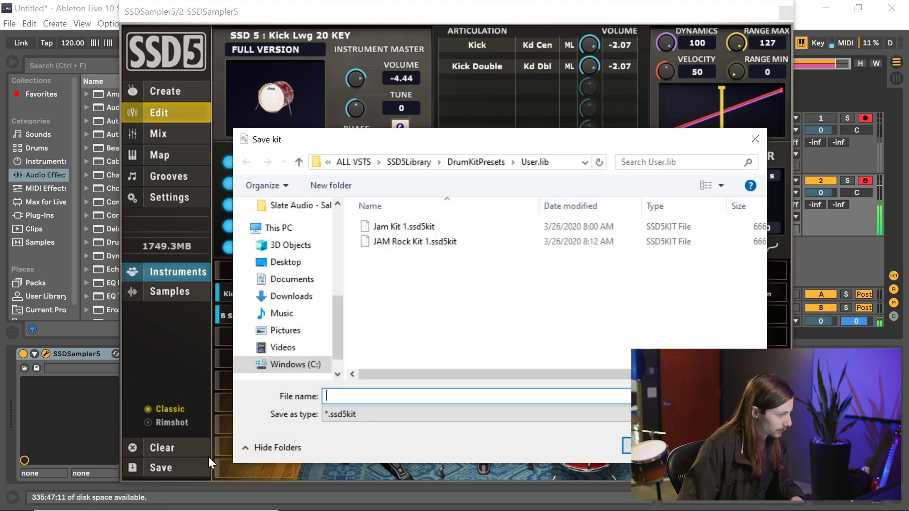
type("Kit")
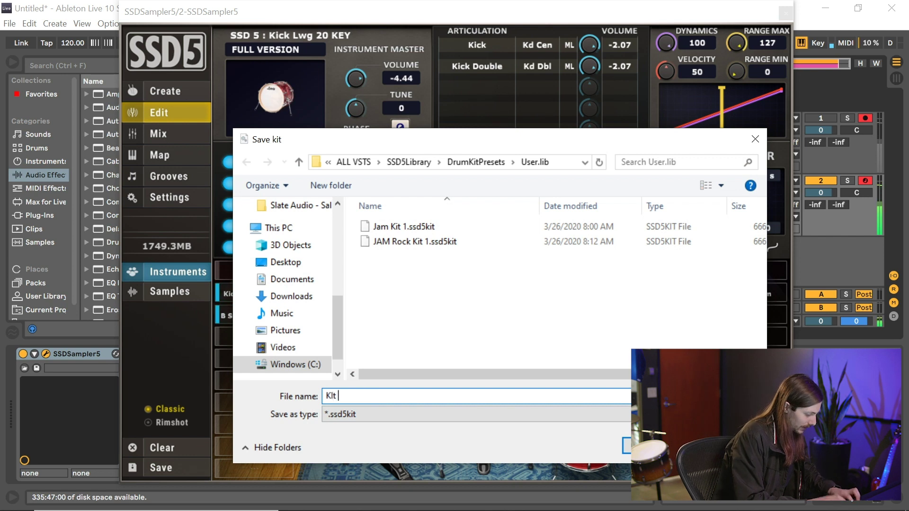
key("BackSpace")
key("BackSpace")
key("BackSpace")
type("JAM C")
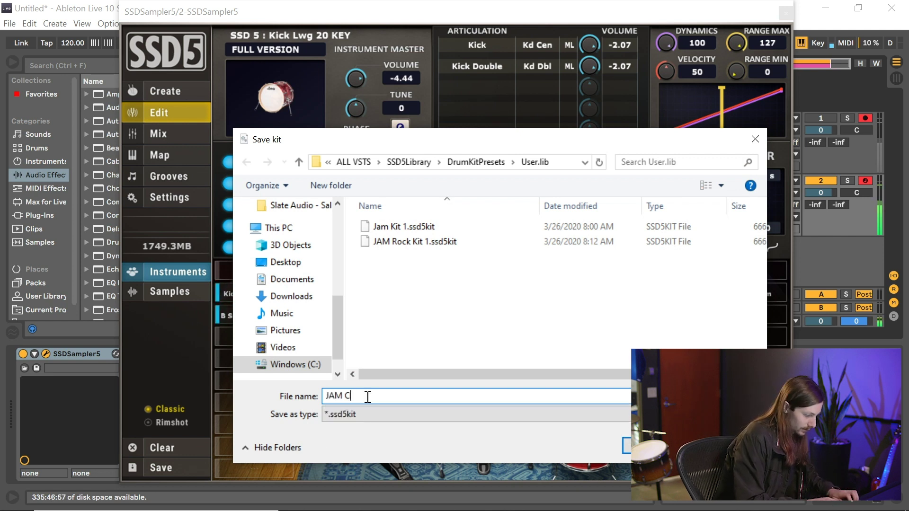
type("ustom Kit 1")
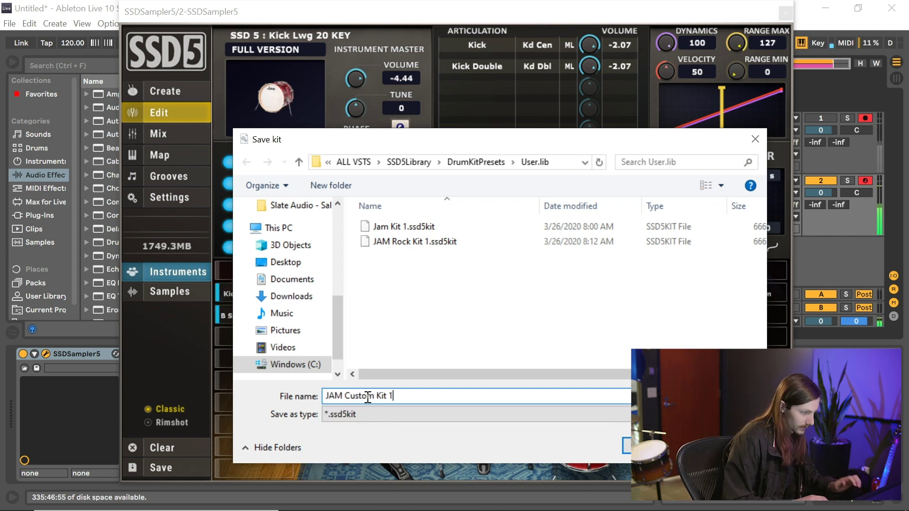
key("Return")
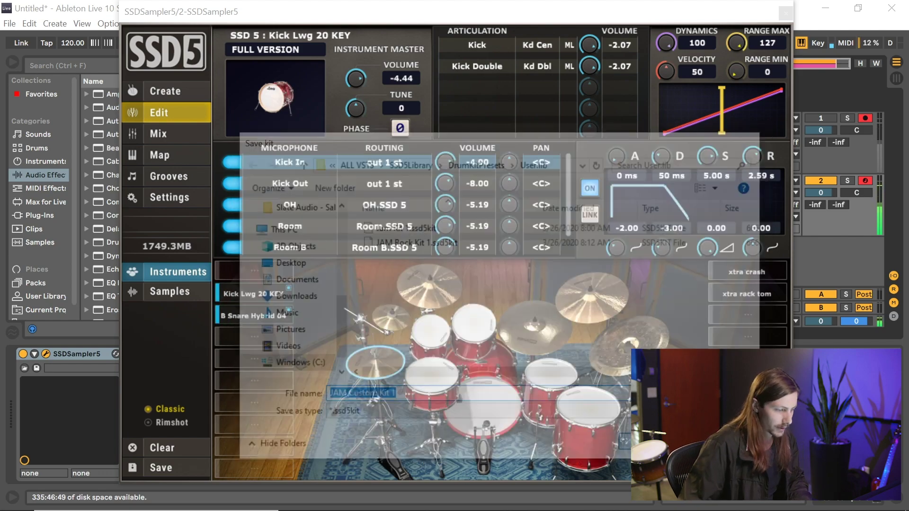